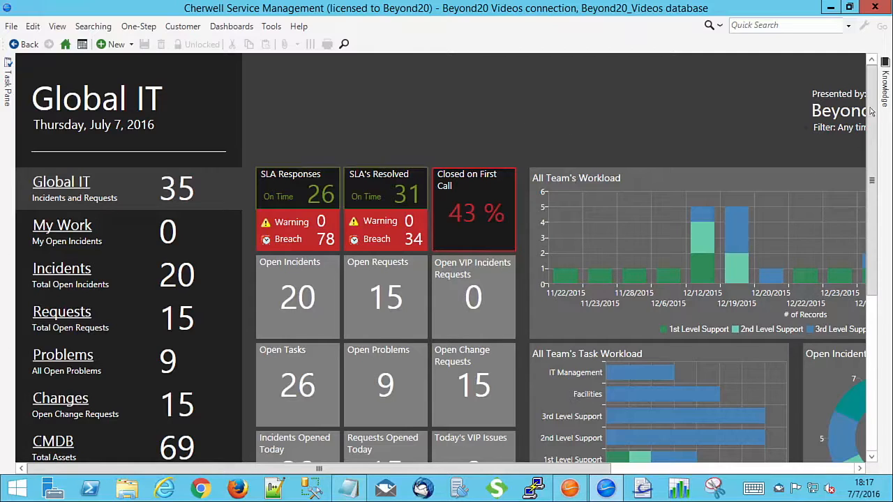
- Pin the Knowledge pane open and browse the Google knowledge results for "email", then close the results
left_click(885, 78)
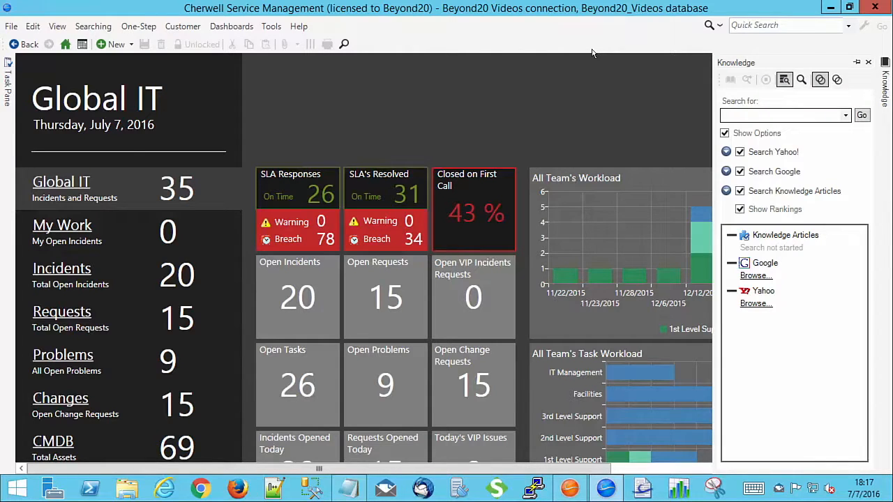
left_click(856, 62)
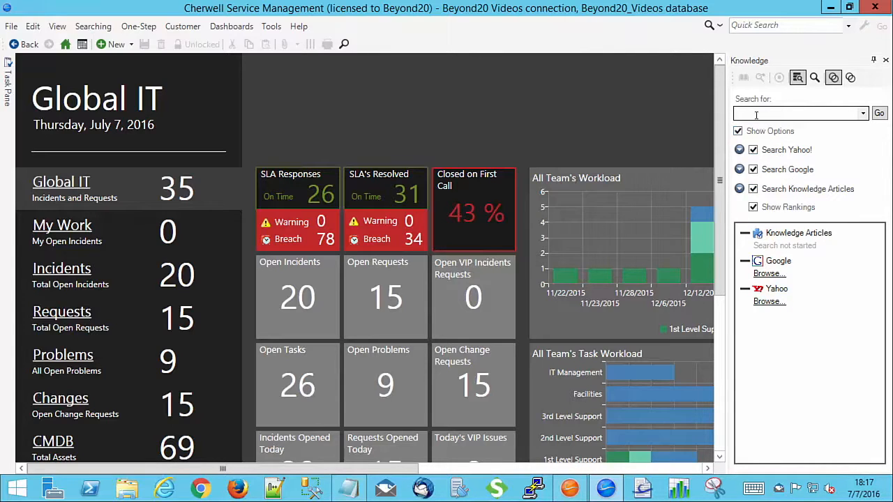
type("email")
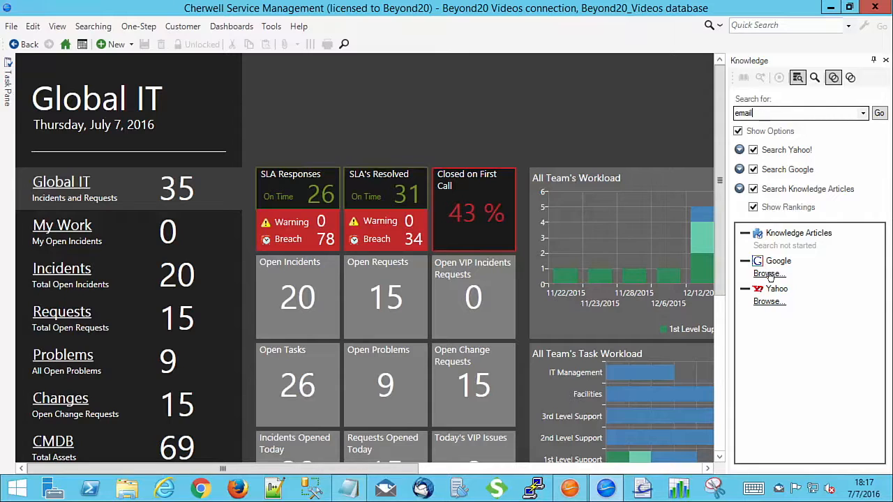
left_click(769, 275)
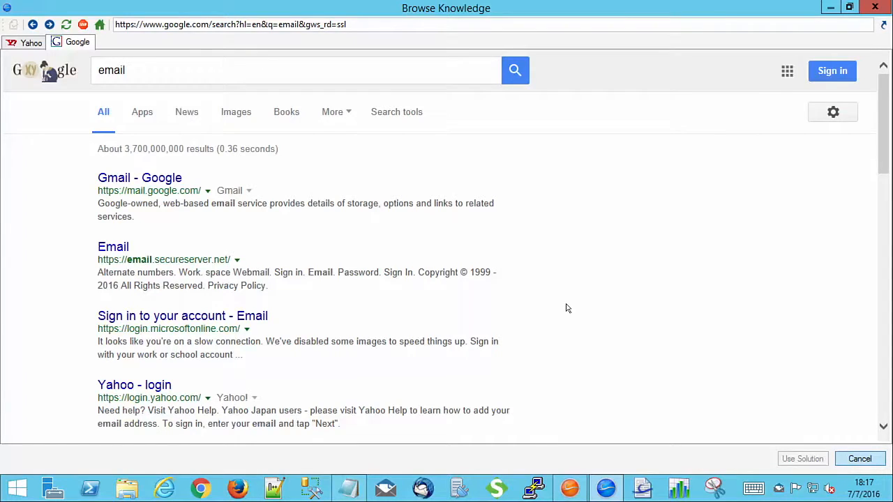
left_click(841, 452)
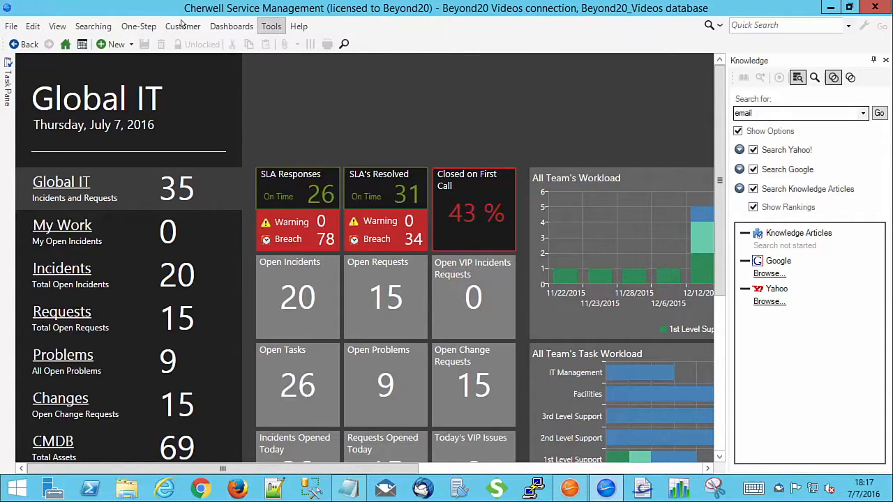
- Open the Accounting auto-dialer's telephony equipment record from the Configuration Management Database
left_click(271, 26)
mouse_move(231, 26)
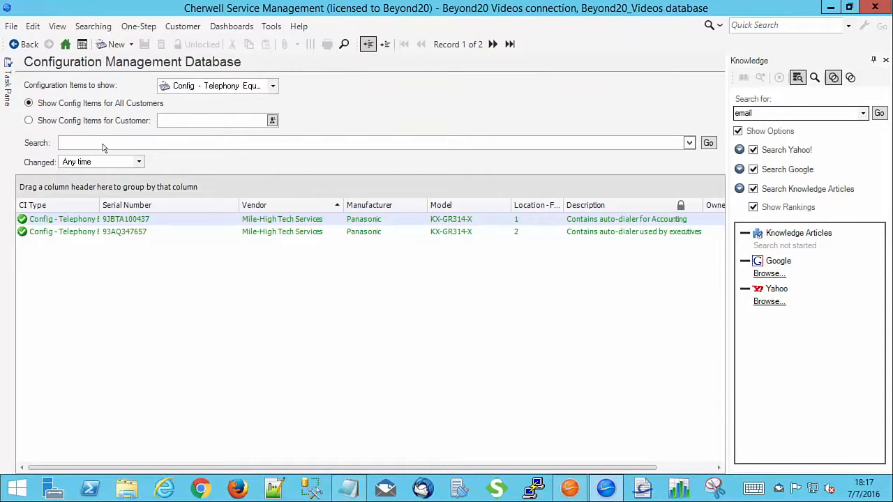
double_click(159, 219)
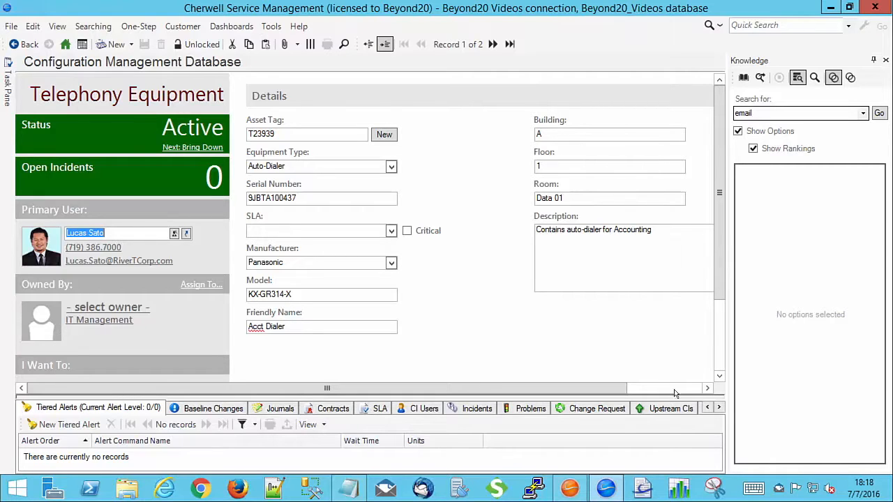
- Switch to Cherwell Service Management Administrator and open the knowledge sources from its settings
left_click(572, 487)
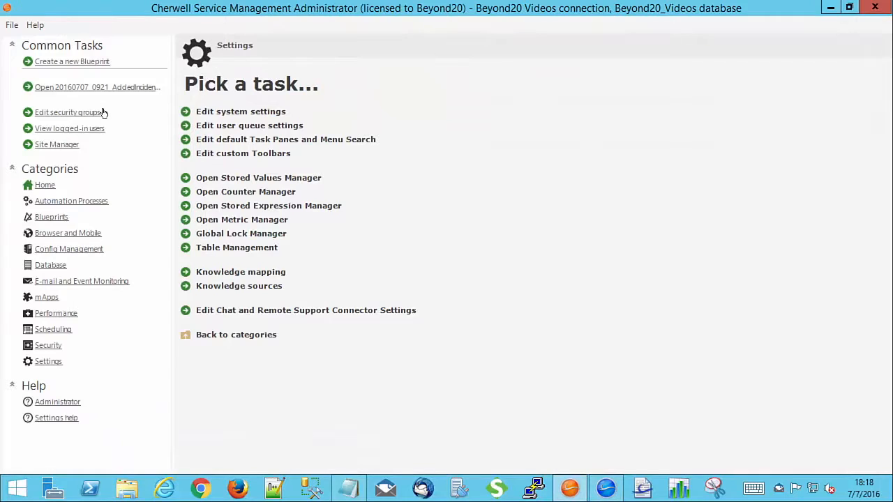
left_click(49, 361)
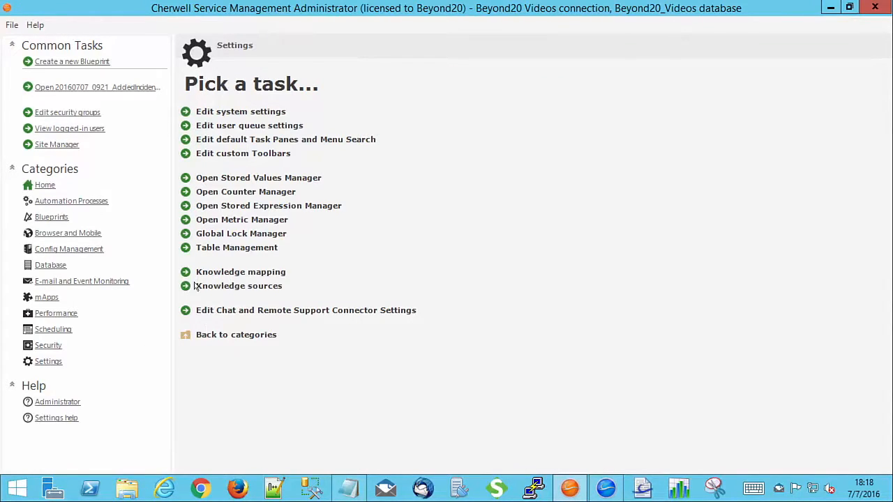
left_click(238, 287)
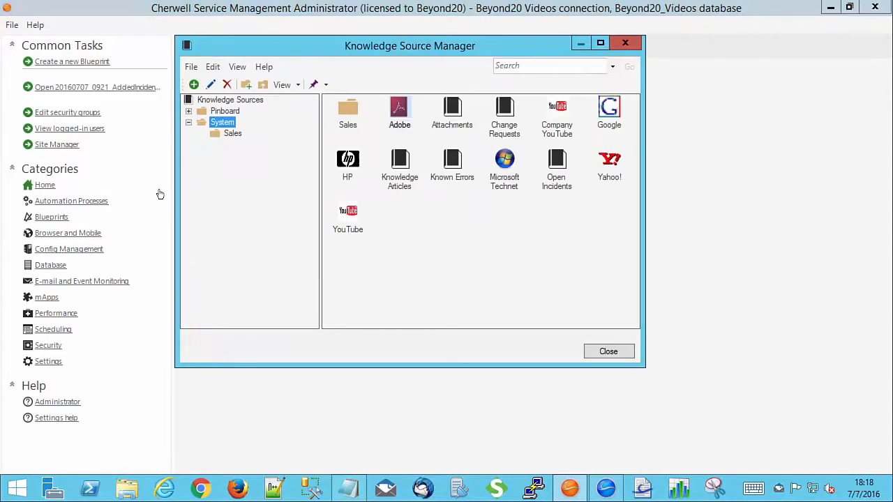
- Start a new Web knowledge source in the System folder, named Beyond20 Youtube, with the Beyond20 Logo image
right_click(425, 218)
left_click(409, 224)
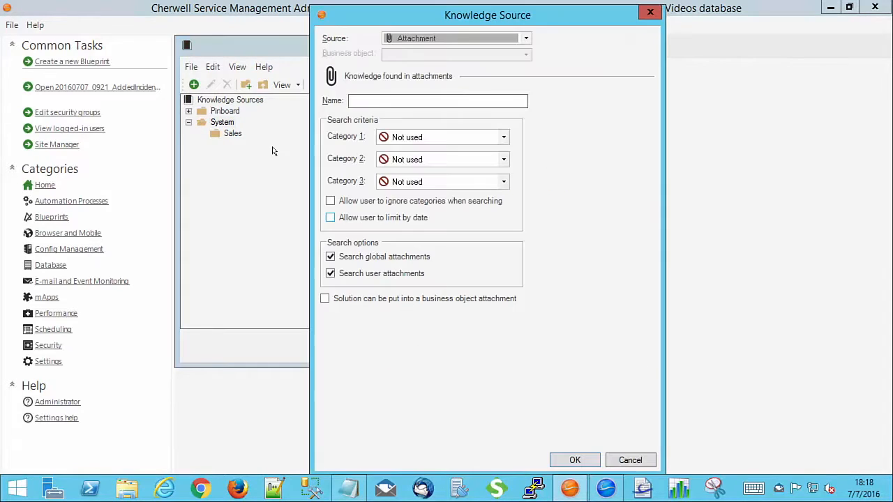
key("alt+Down")
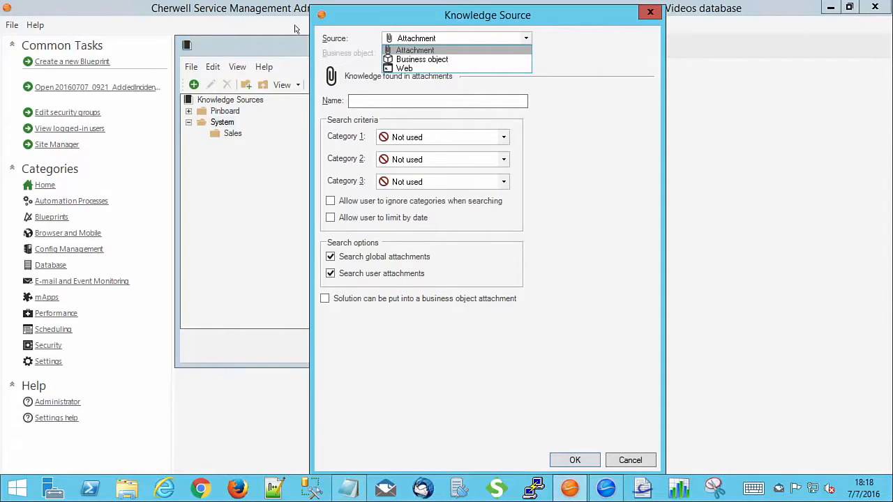
left_click(413, 68)
left_click(387, 99)
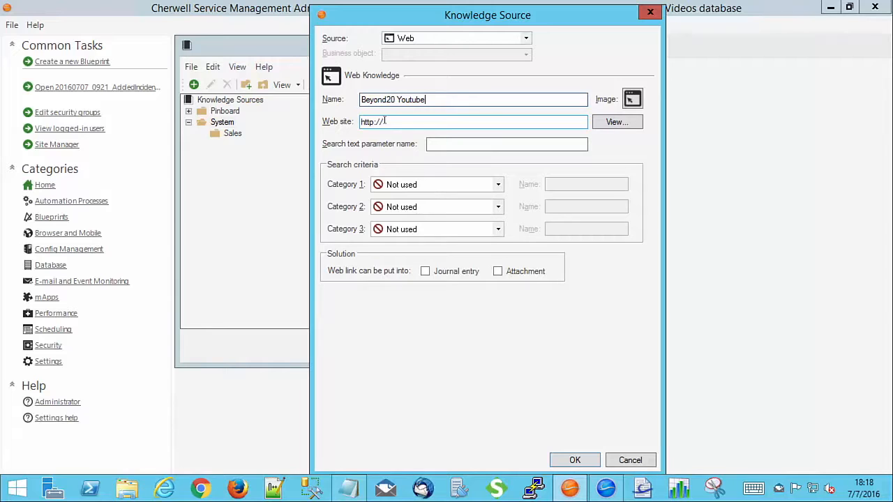
left_click(631, 99)
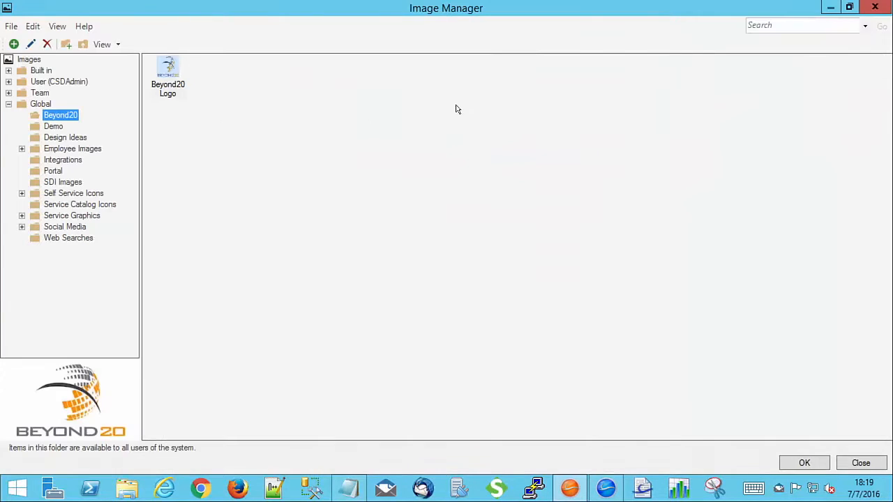
left_click(804, 463)
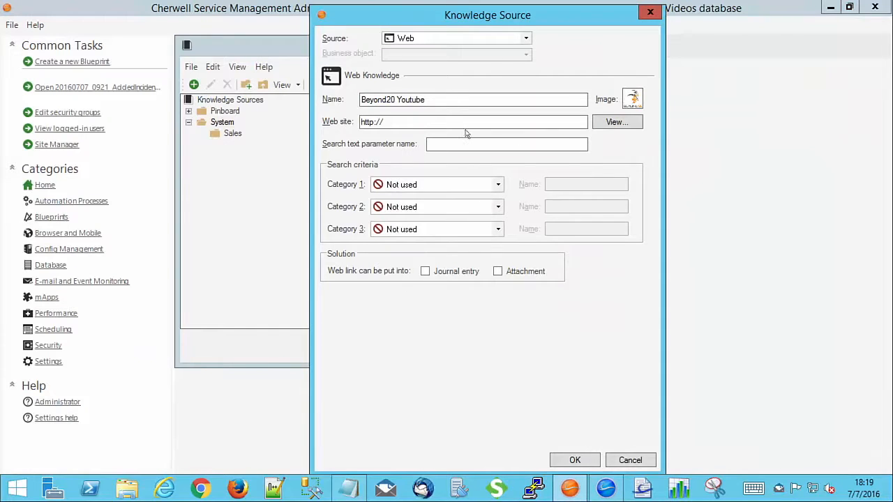
left_click_drag(422, 119, 338, 131)
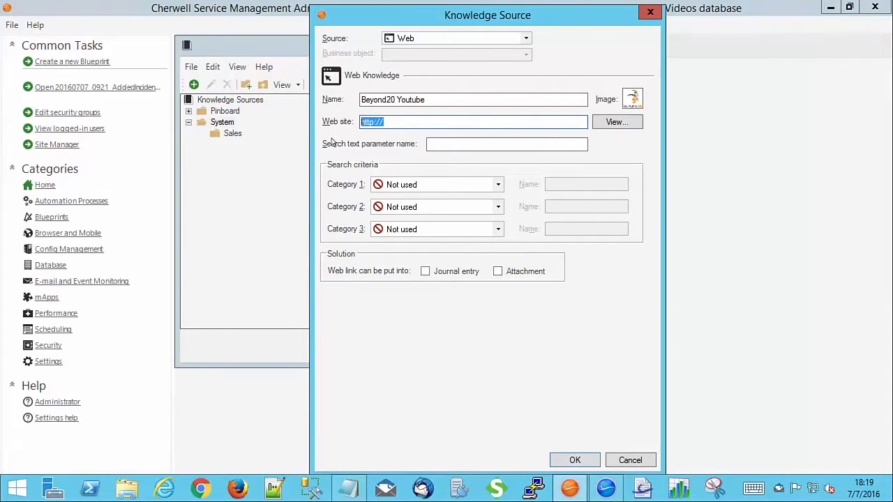
type("https://www.youtube.com/user/Beyond20LLC/search?")
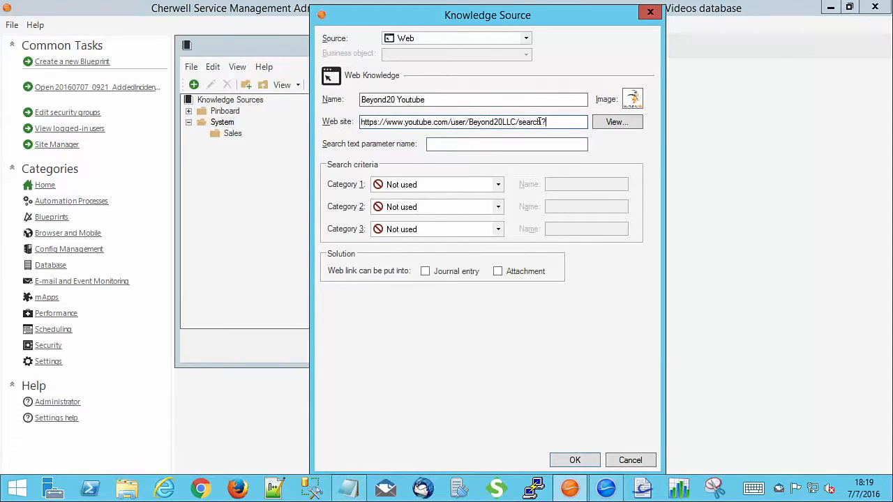
left_click(505, 144)
type("query")
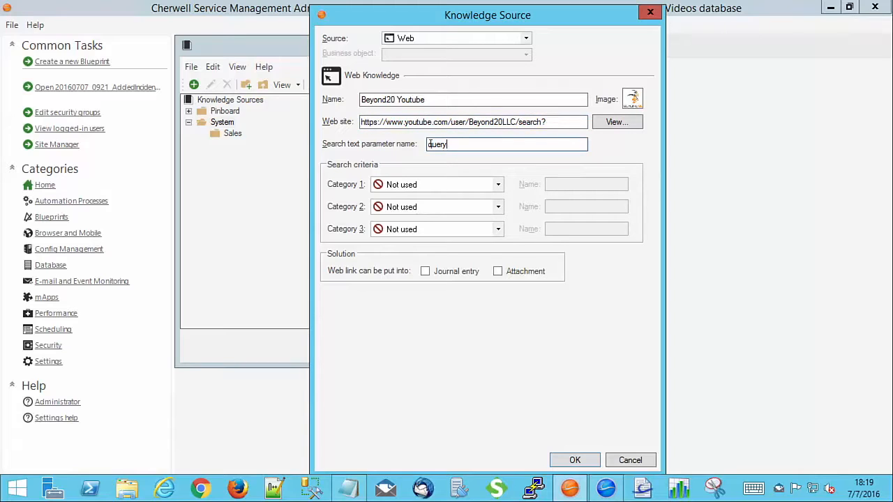
left_click(424, 272)
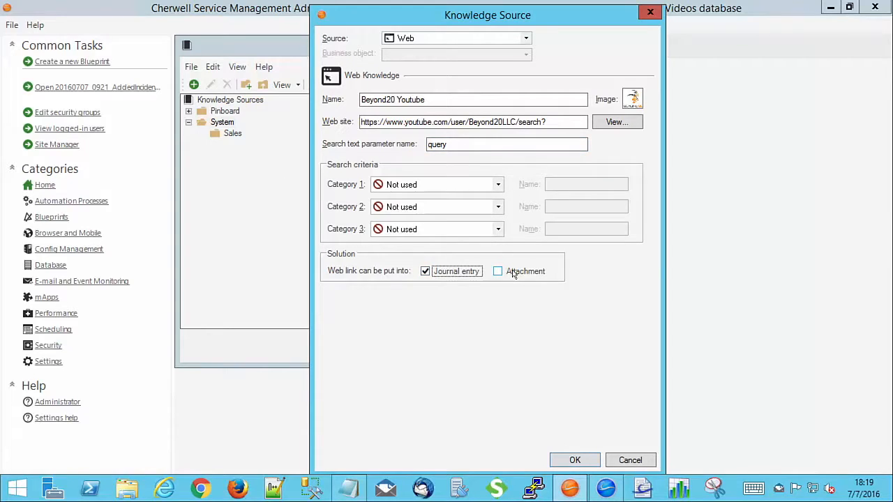
left_click(575, 459)
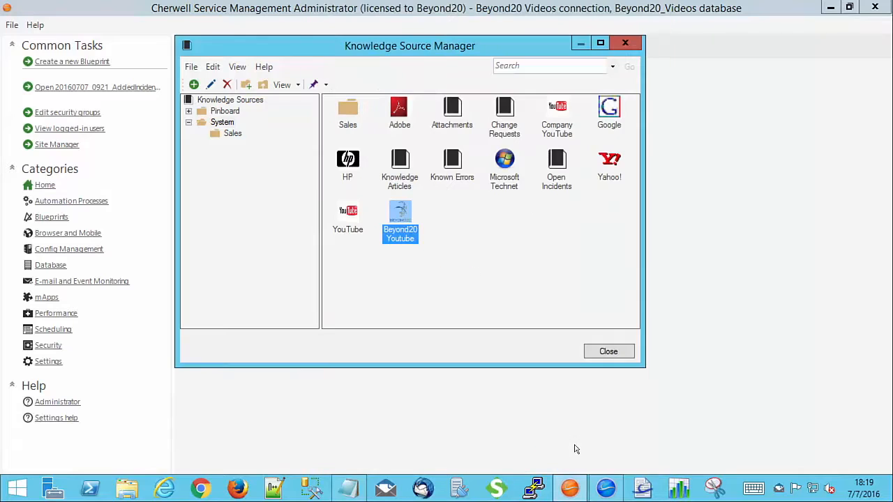
left_click(607, 353)
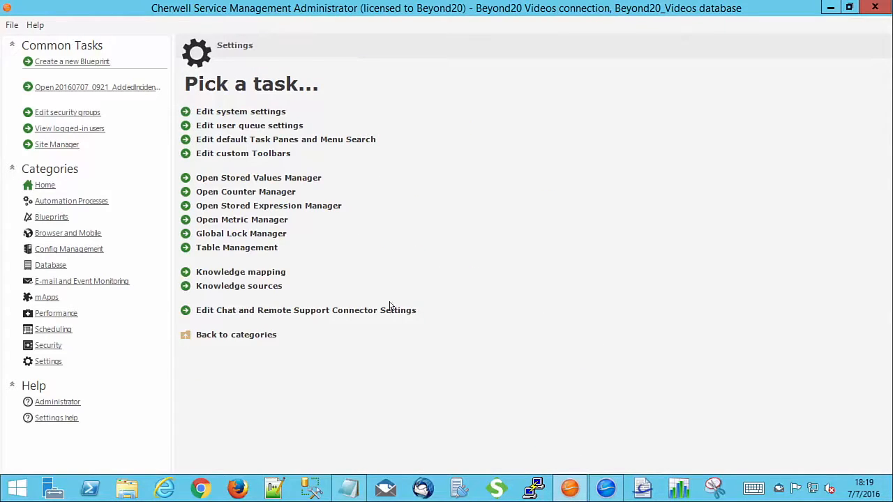
- Map Beyond20 Youtube as a knowledge source for Config - Telephony Equipment, with its solutions going into a journal entry
left_click(241, 272)
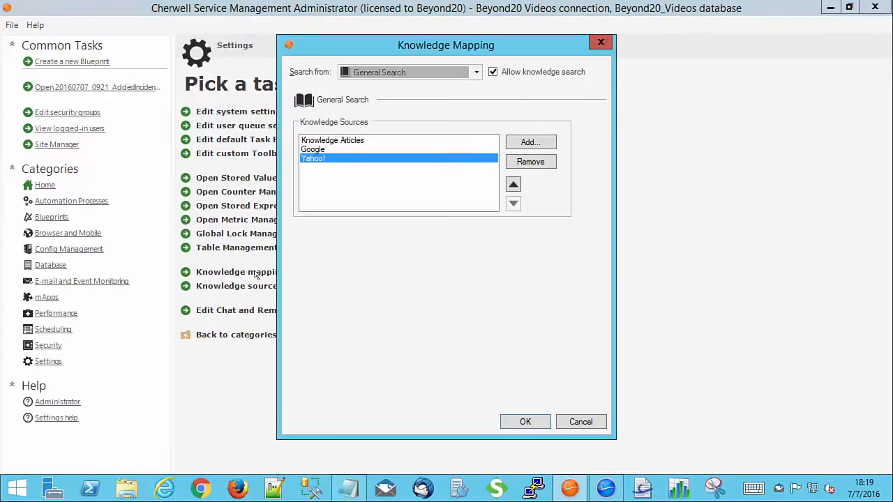
left_click(477, 72)
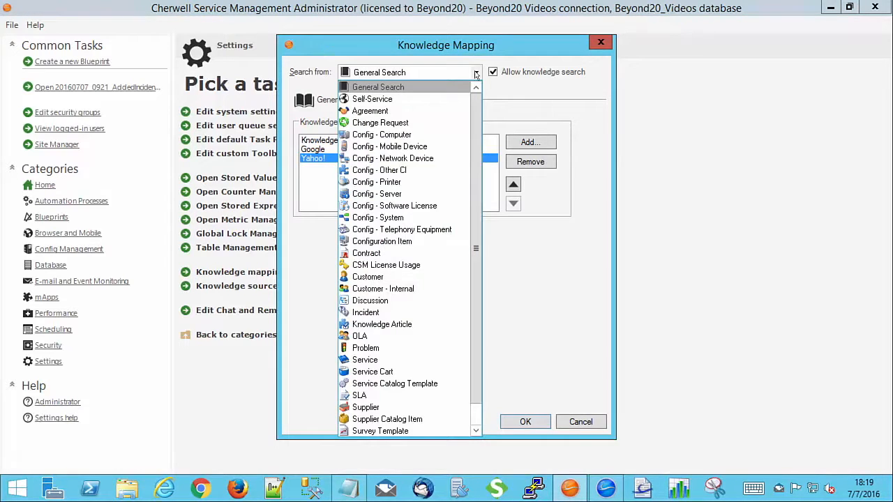
left_click(390, 231)
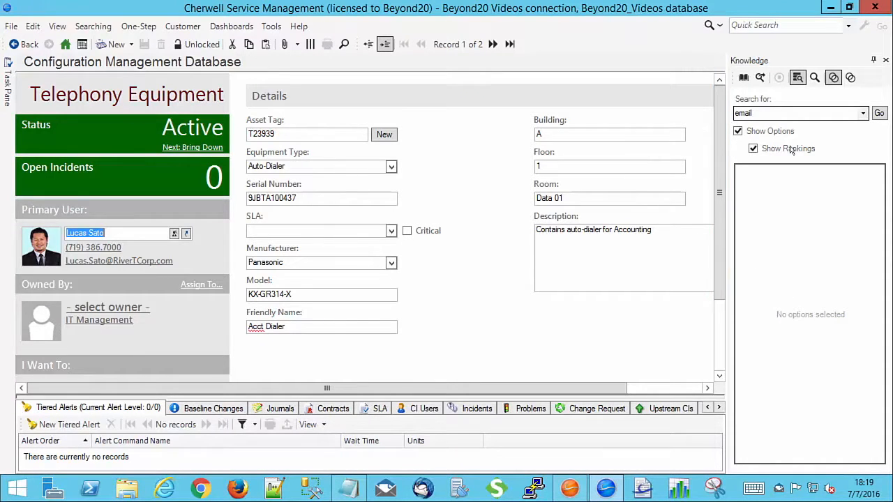
left_click(570, 488)
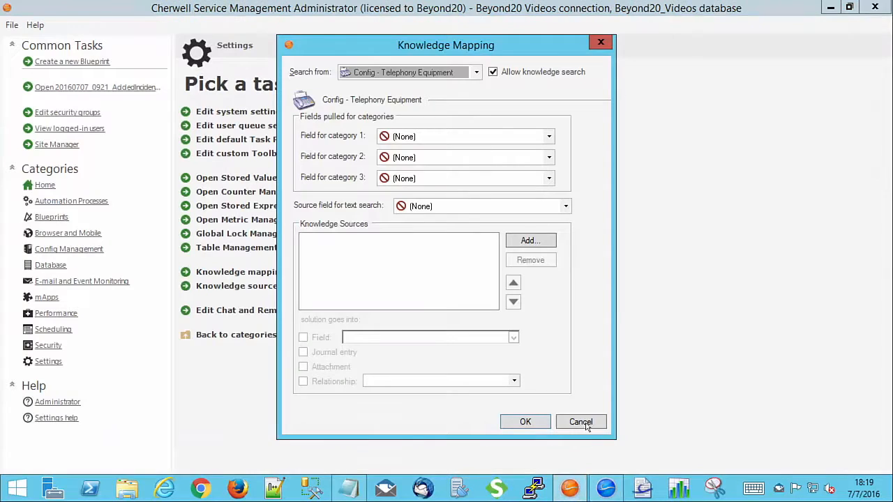
left_click(529, 241)
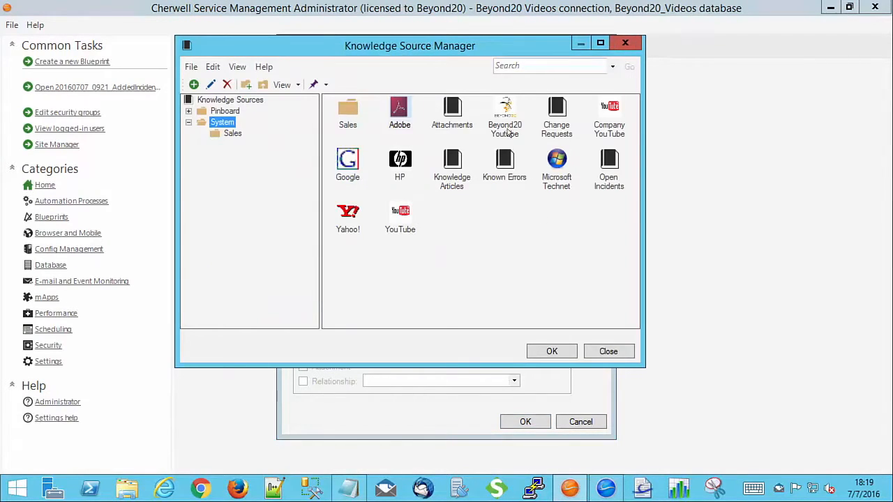
double_click(502, 112)
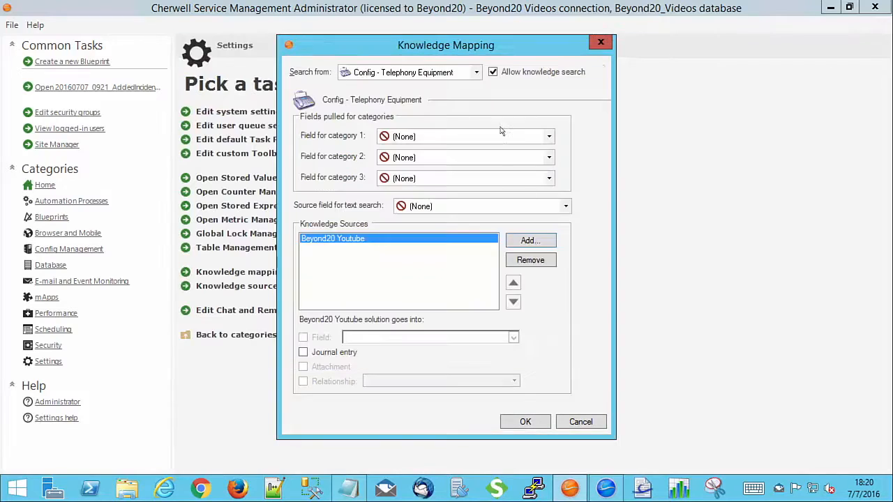
left_click(303, 354)
left_click(525, 423)
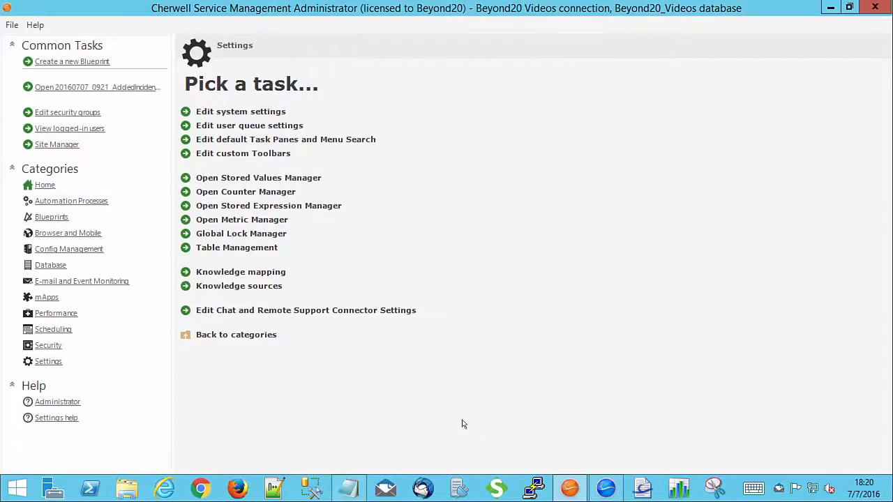
- Switch to Cherwell Service Management and reopen the telephony equipment record from the CMDB to reload its knowledge sources
left_click(604, 488)
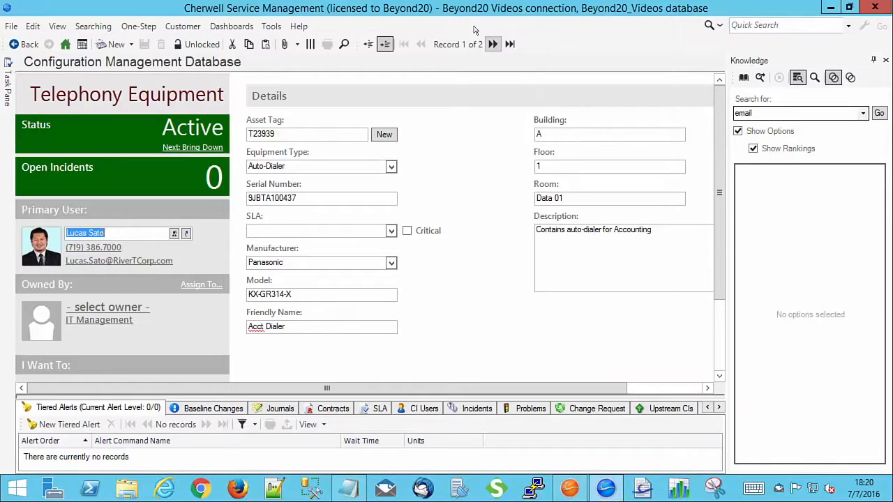
left_click(298, 26)
left_click(258, 59)
left_click(271, 26)
mouse_move(231, 26)
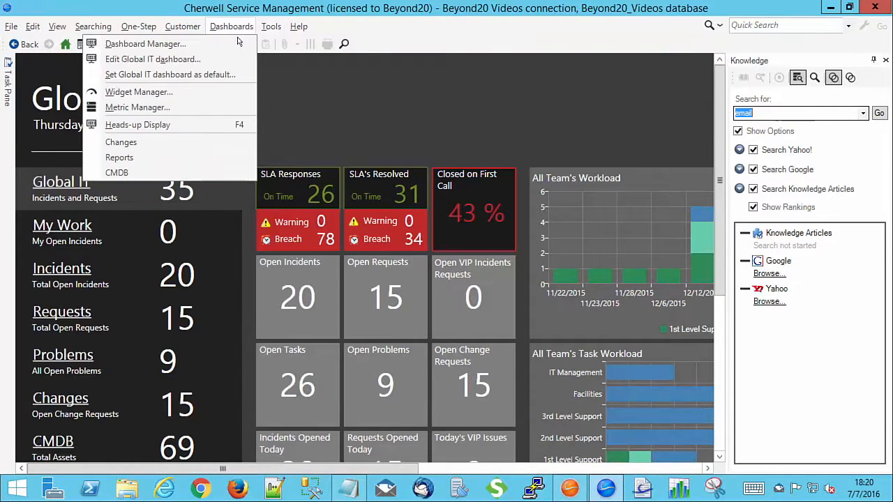
mouse_move(265, 28)
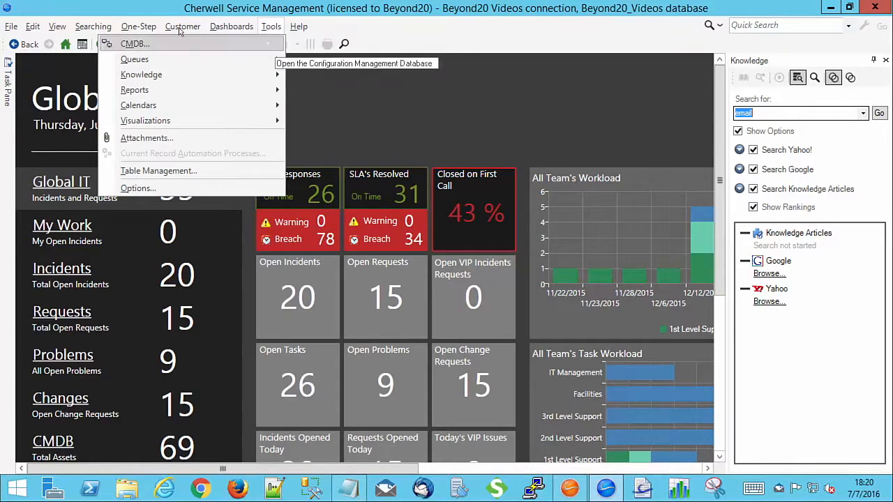
left_click(269, 45)
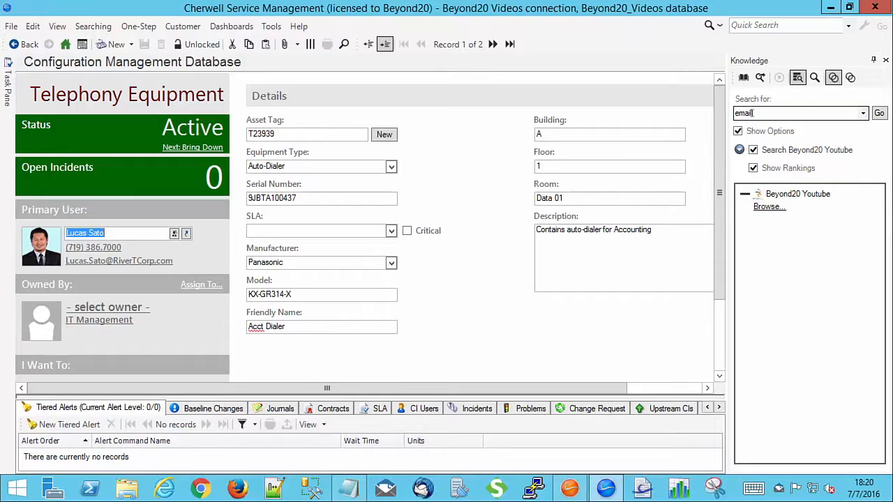
- Browse the Beyond20 Youtube knowledge results for "email" and look through the listed videos
left_click(770, 206)
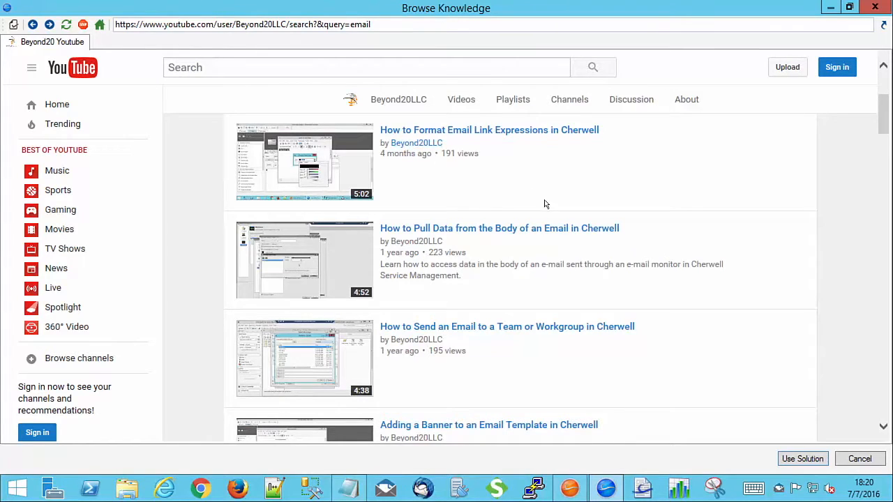
scroll(674, 212, "down", 8)
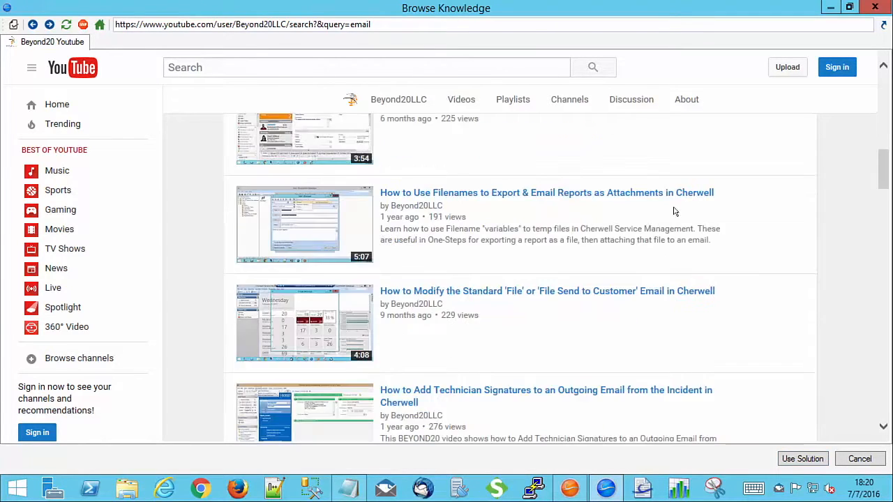
scroll(671, 214, "down", 10)
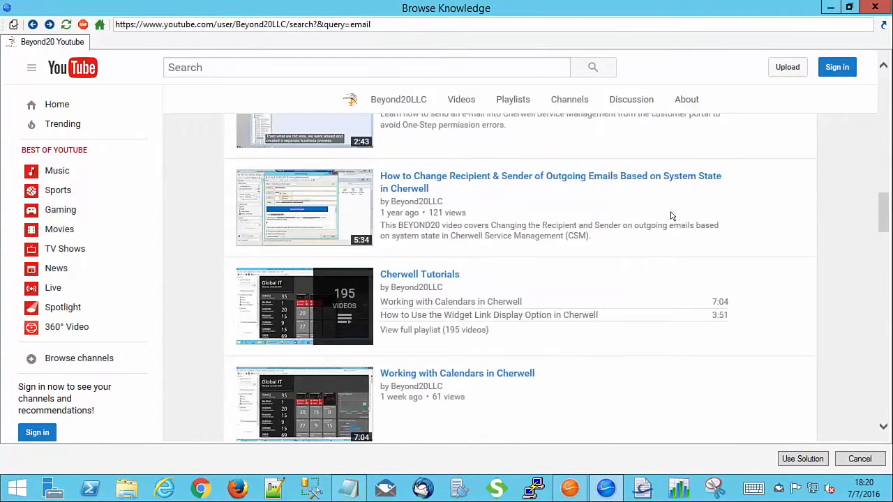
- Look through the remaining Beyond20 Youtube videos and close the knowledge browser without using a solution
scroll(671, 212, "down", 8)
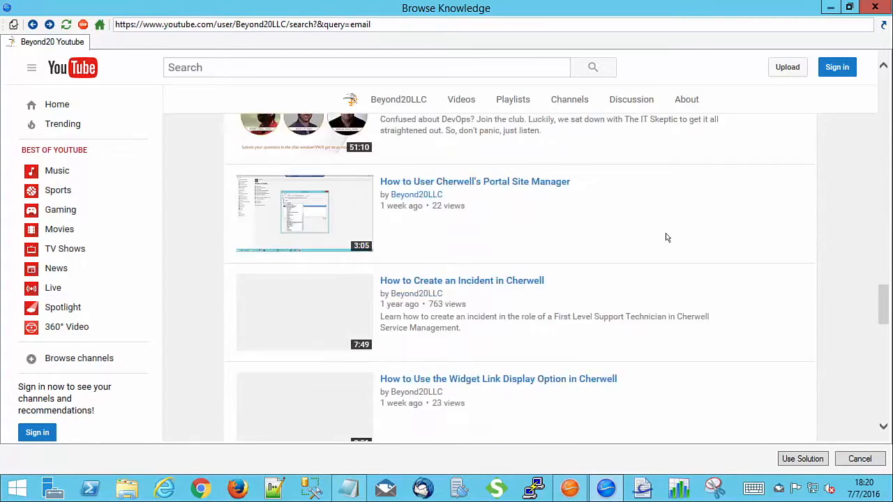
left_click(852, 459)
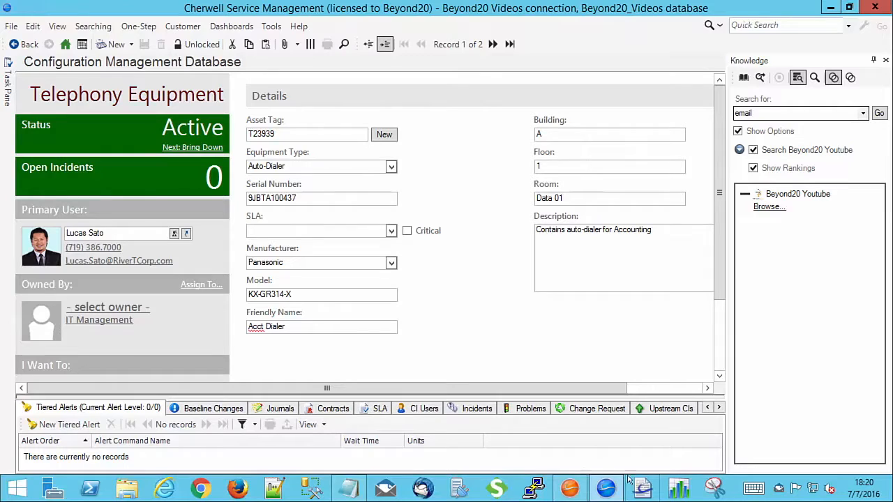
- Switch to Cherwell Service Management Administrator and review the Knowledge Articles source's available source types, search criteria and solution options, closing it without saving
left_click(570, 489)
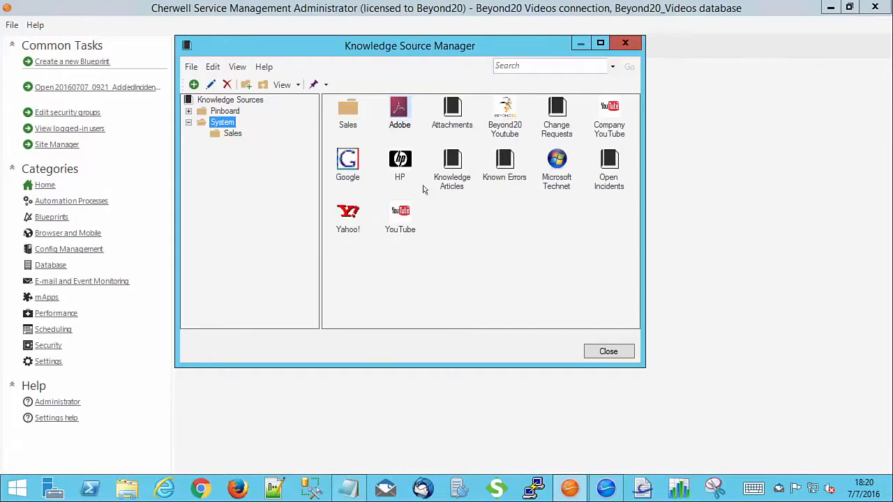
right_click(453, 168)
key("Down")
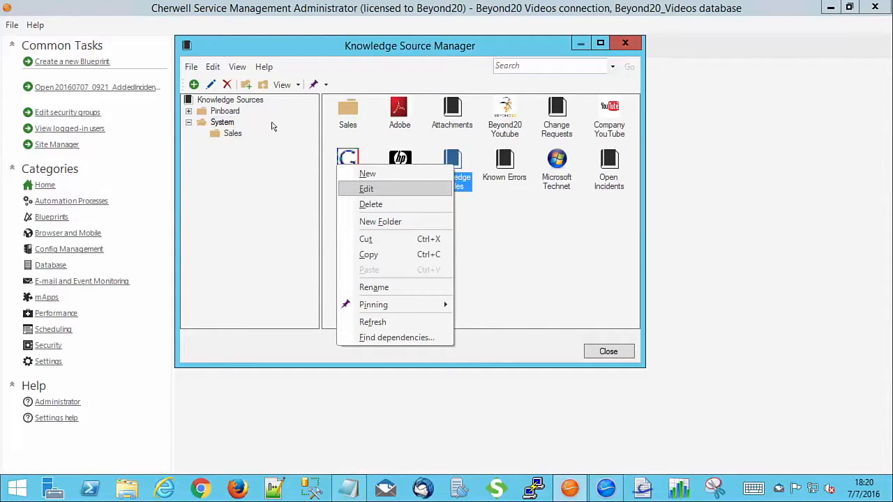
key("Return")
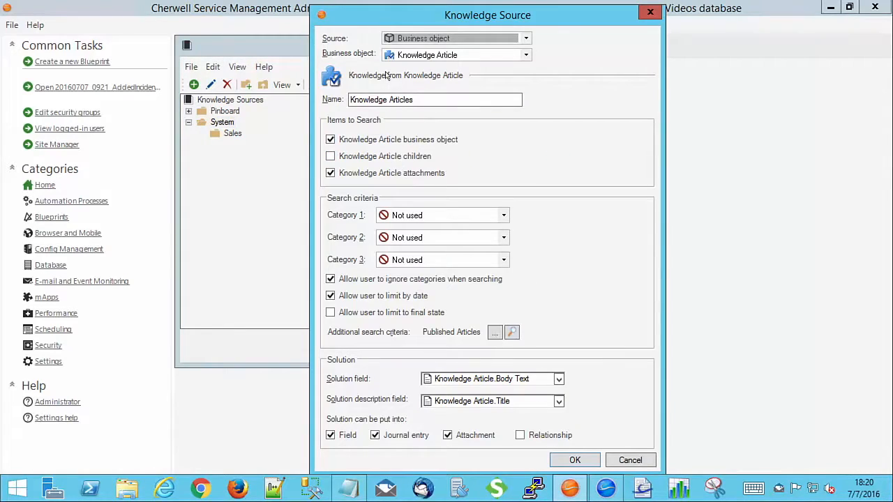
left_click(525, 38)
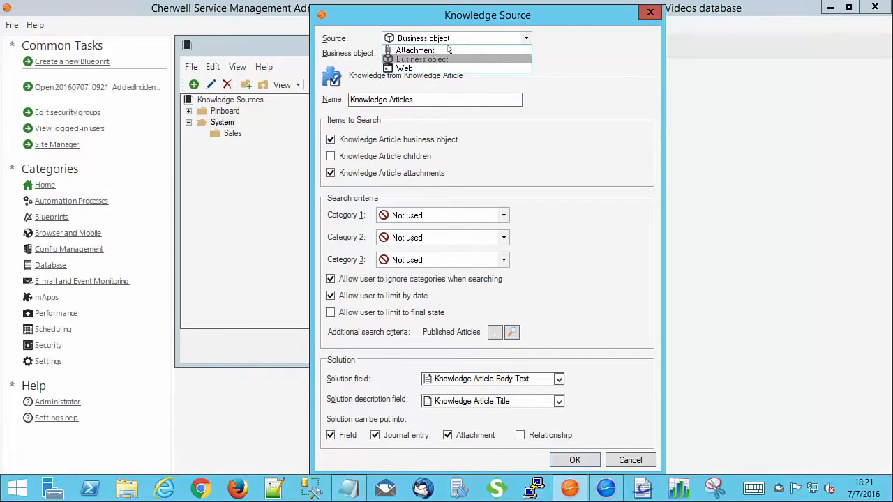
left_click(424, 60)
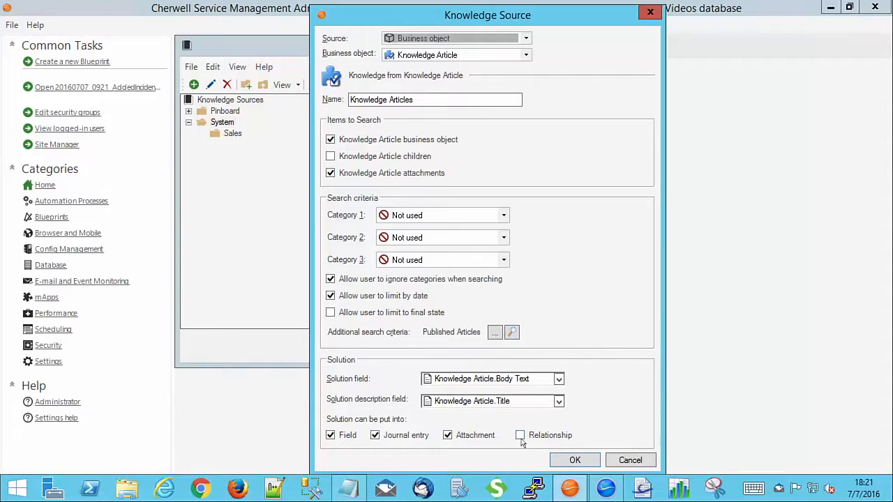
left_click(619, 462)
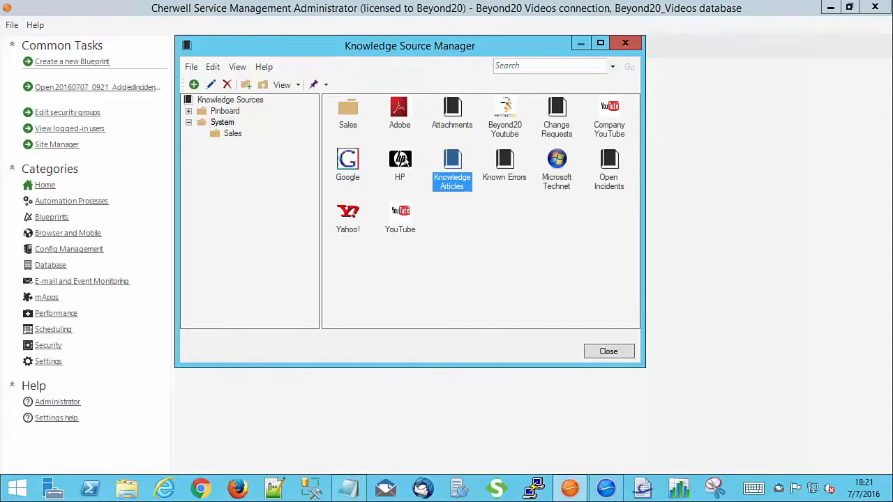
- Inspect the HP web knowledge source's site address, search text parameter and solution options, and close it without saving
right_click(403, 159)
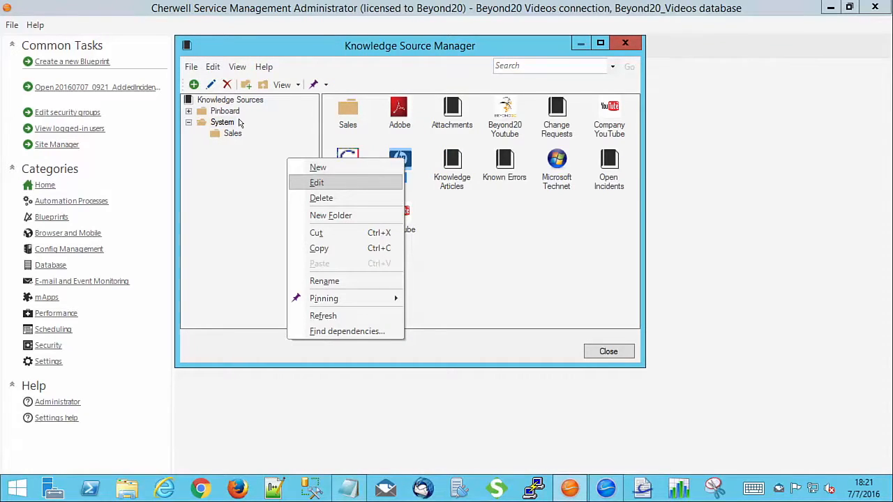
key("Return")
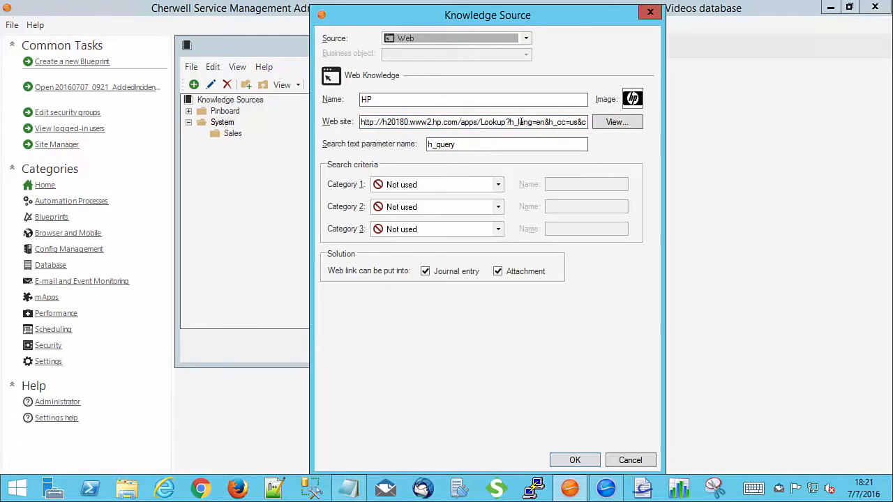
key("Escape")
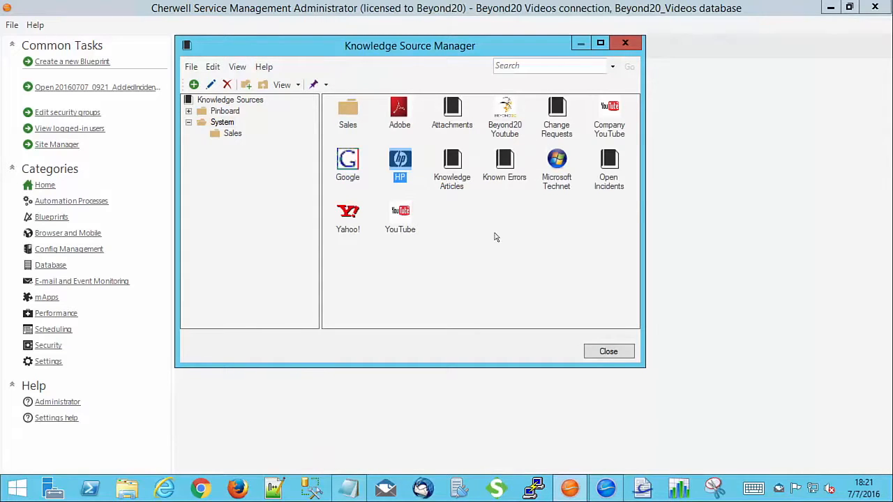